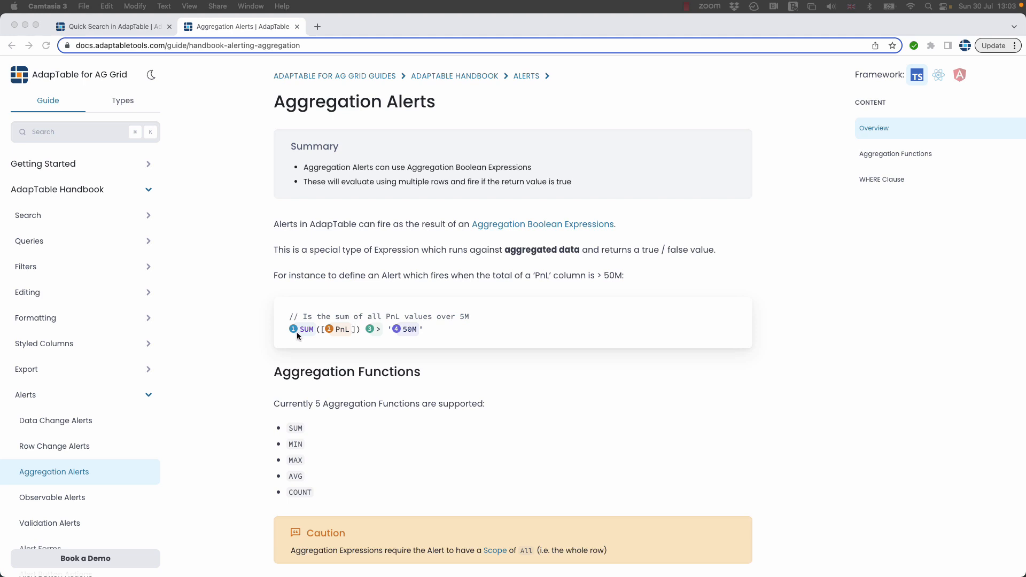
# Review the Aggregation Alerts documentation, covering the SUM example, the supported aggregation functions and the WHERE clause
pyautogui.click(434, 329)
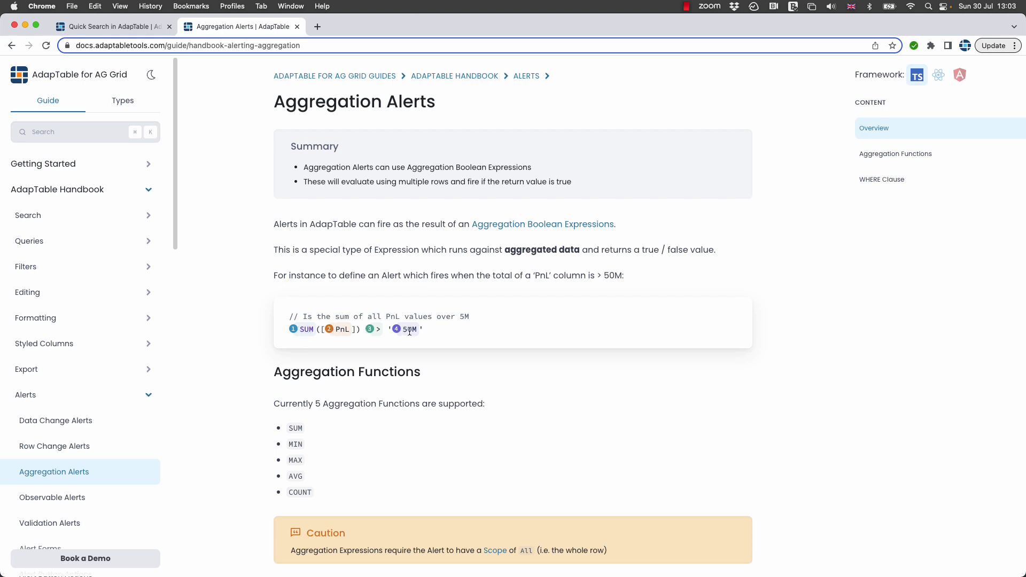
pyautogui.tripleClick(304, 328)
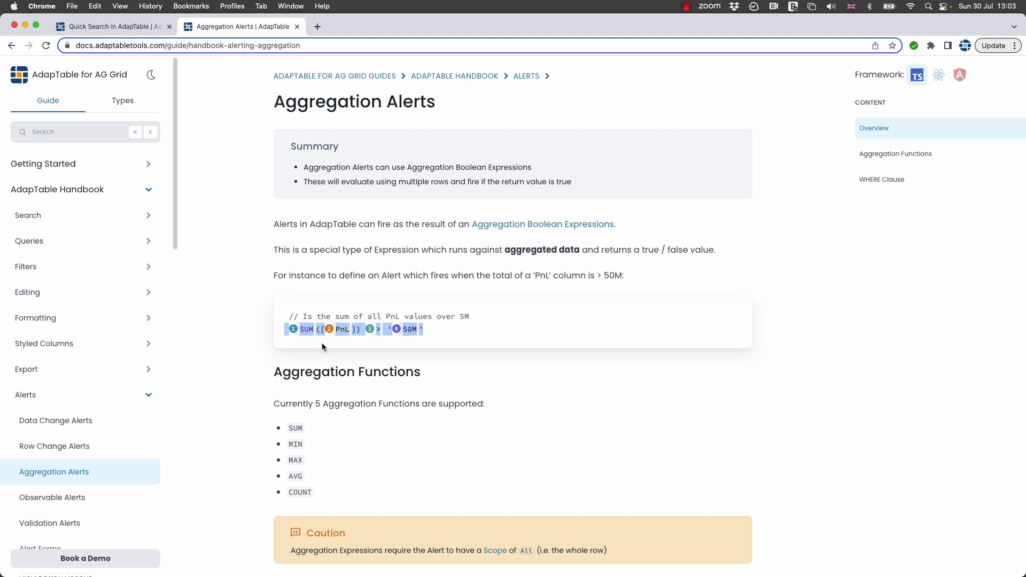
pyautogui.click(322, 346)
pyautogui.scroll(-1, 320, 374)
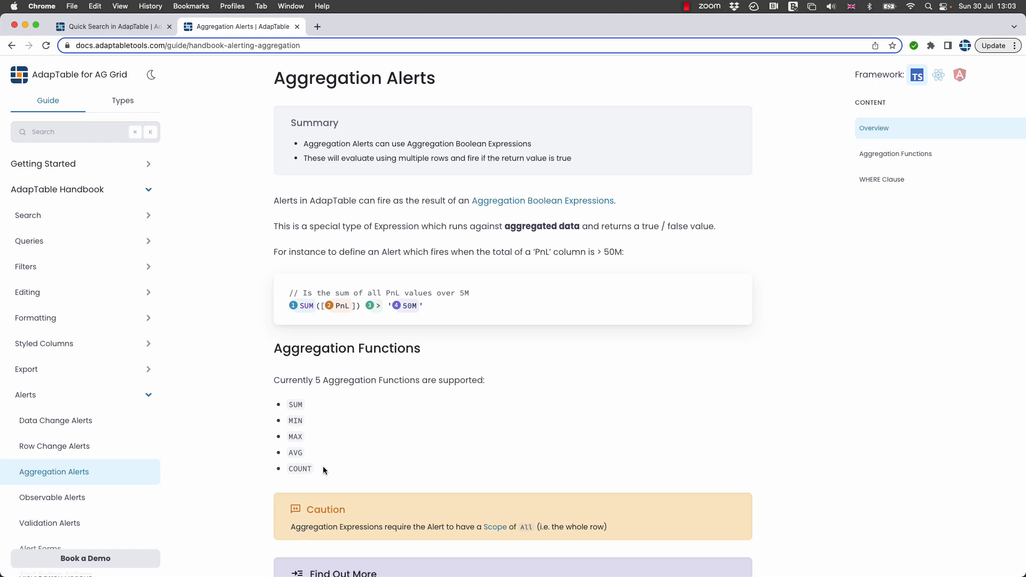
pyautogui.scroll(-5, 355, 444)
pyautogui.scroll(-3, 355, 446)
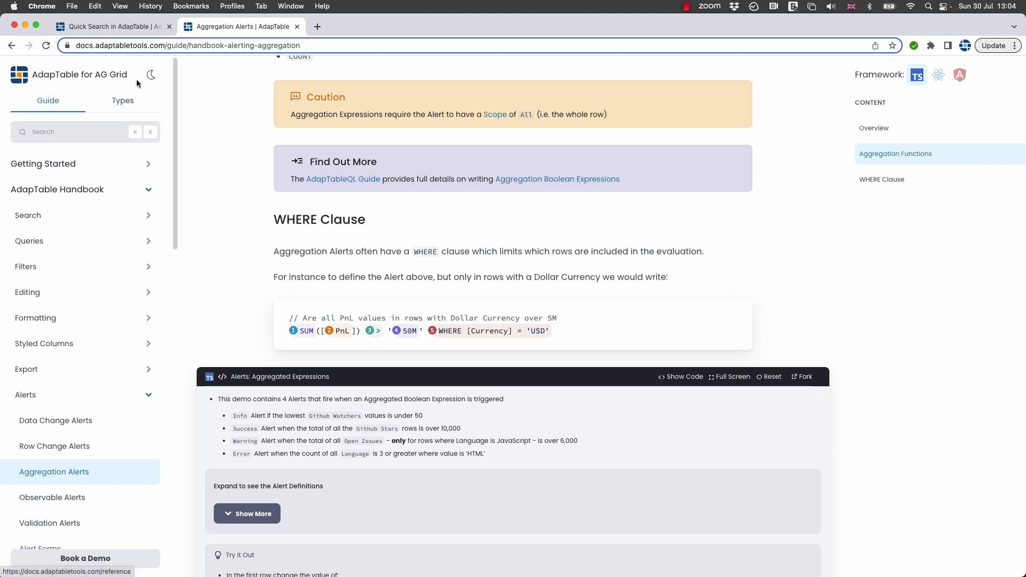
# Switch to the Quick Search demo grid and start a new alert of type Aggregation
pyautogui.click(111, 29)
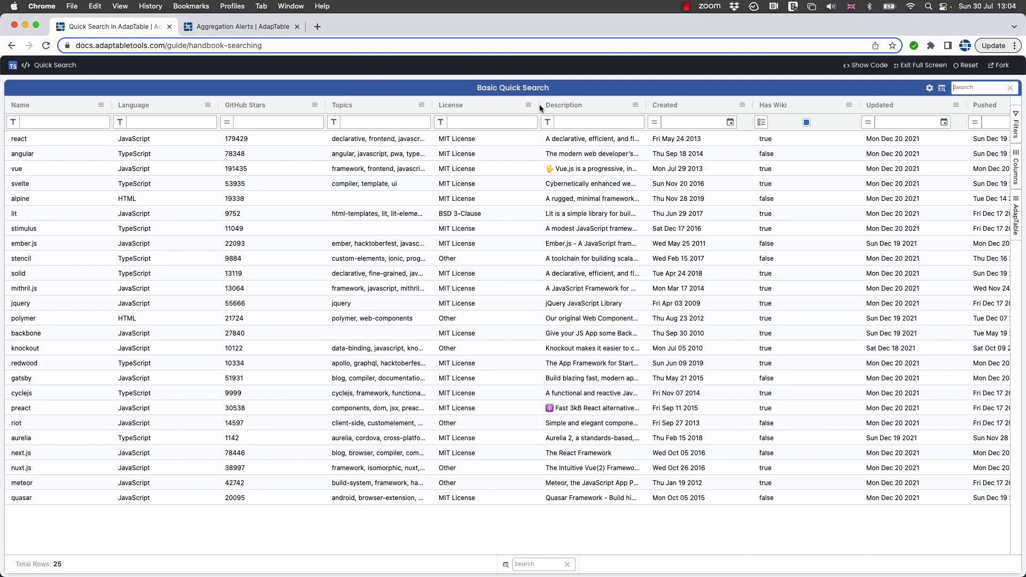
pyautogui.click(930, 89)
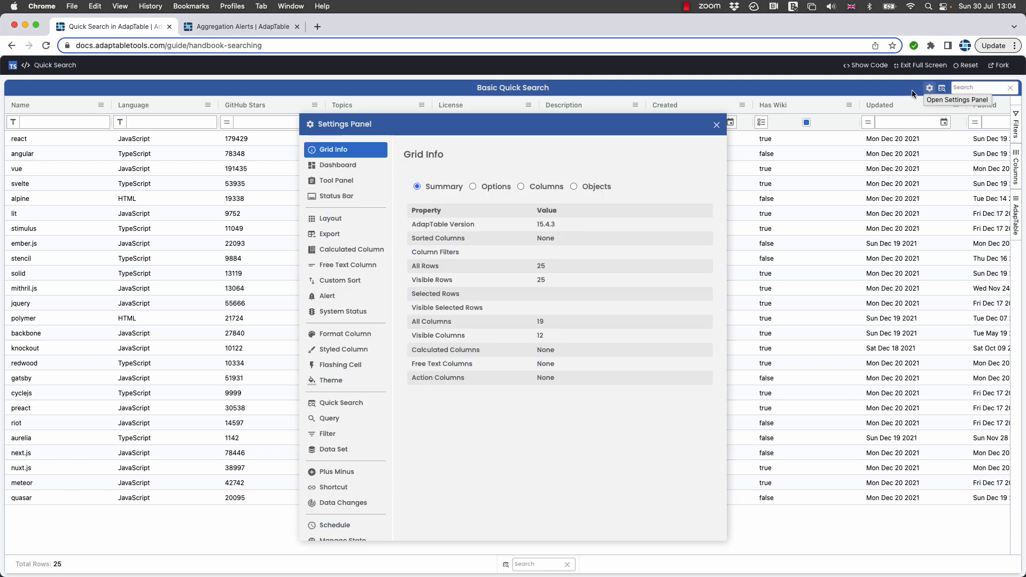
pyautogui.click(322, 298)
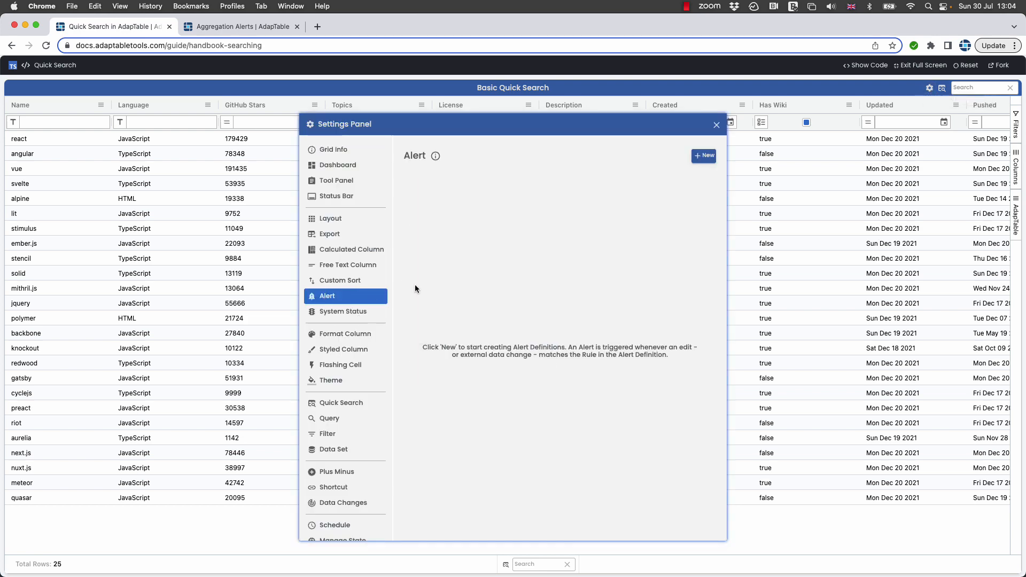
pyautogui.click(699, 155)
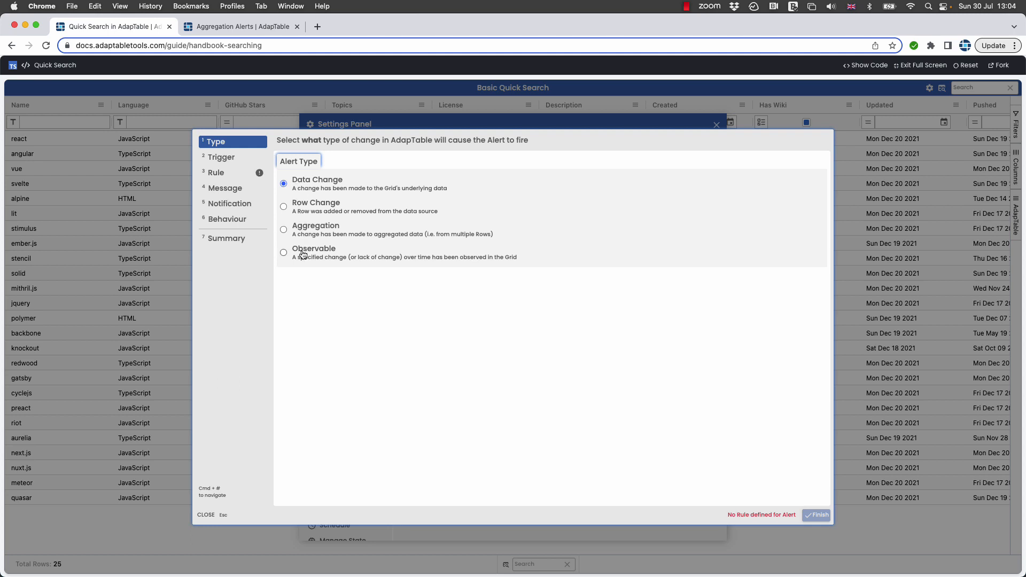
pyautogui.click(284, 230)
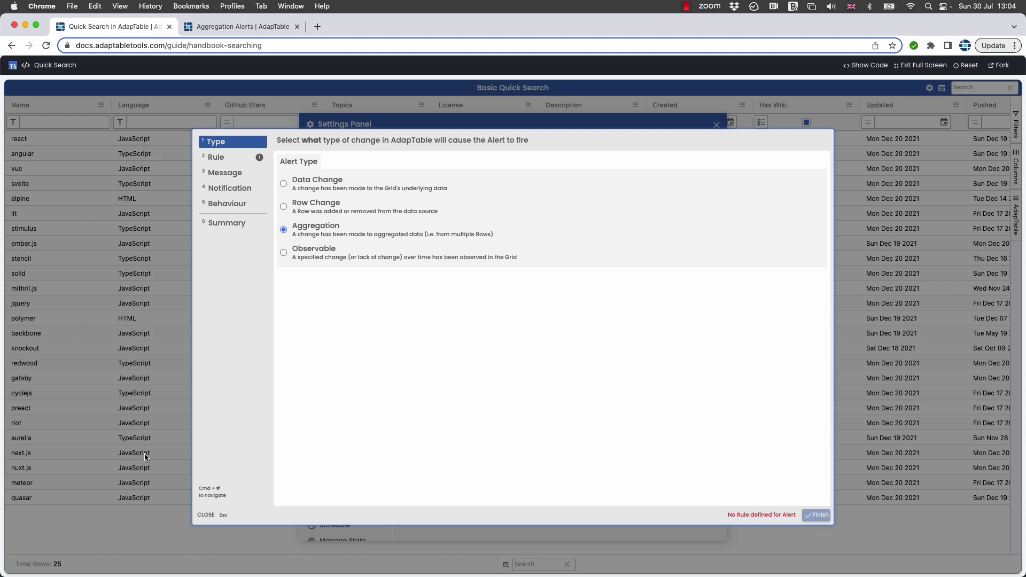
# Build the alert's aggregated Boolean rule as SUM([github_stars]) > 50000
pyautogui.click(219, 158)
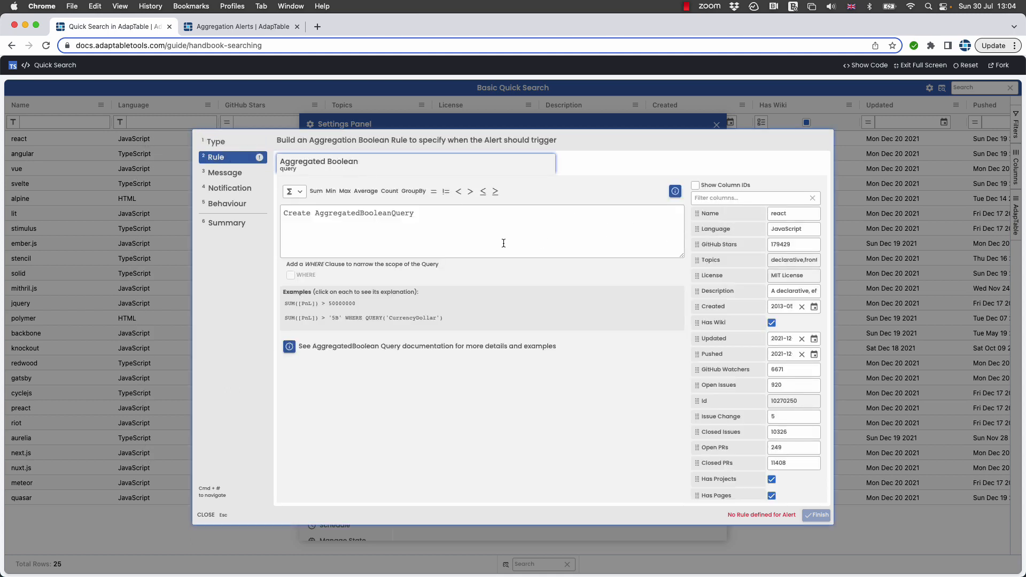
pyautogui.click(316, 191)
pyautogui.click(301, 213)
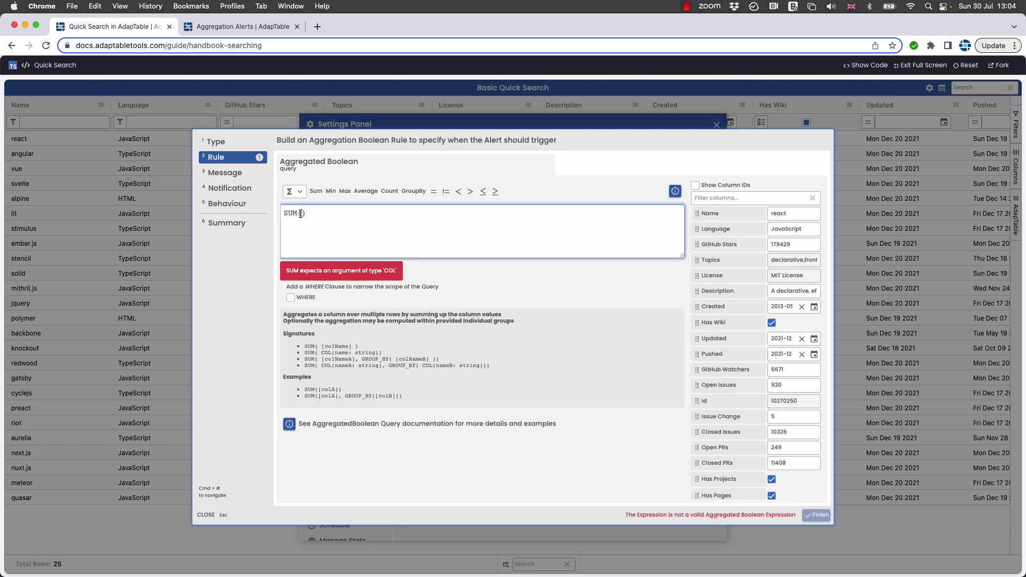
pyautogui.click(723, 245)
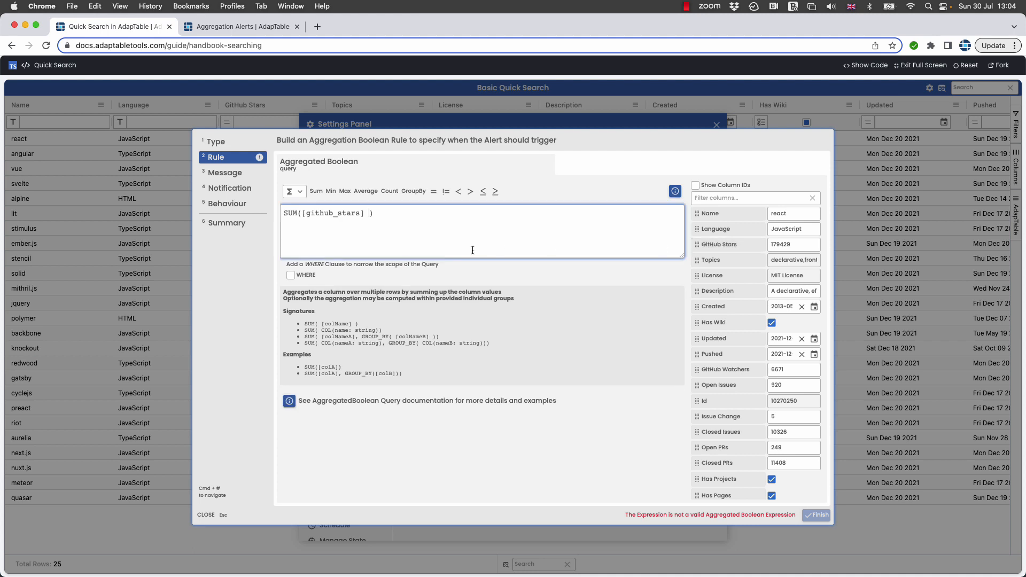
pyautogui.click(385, 217)
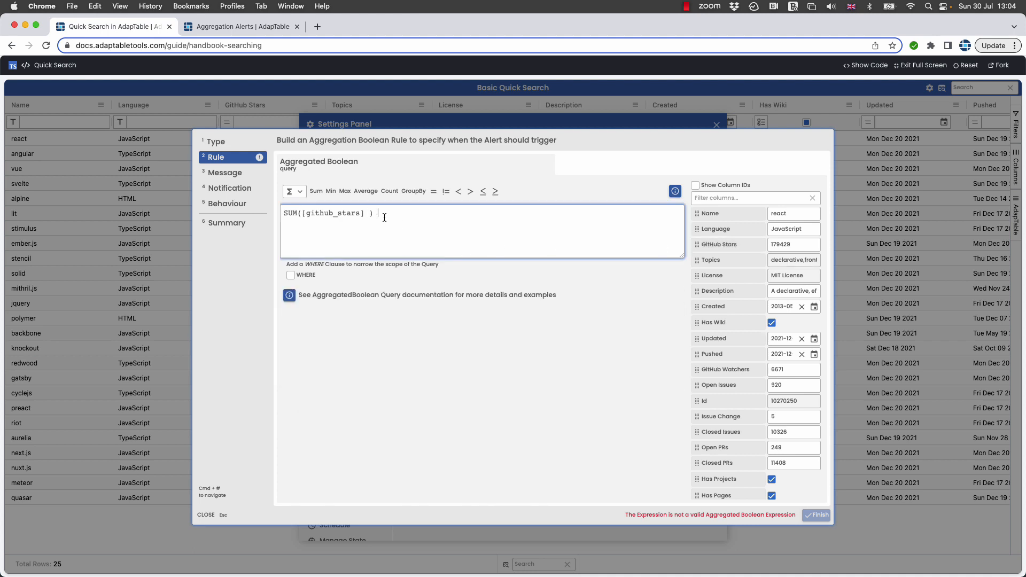
pyautogui.write('> 50000')
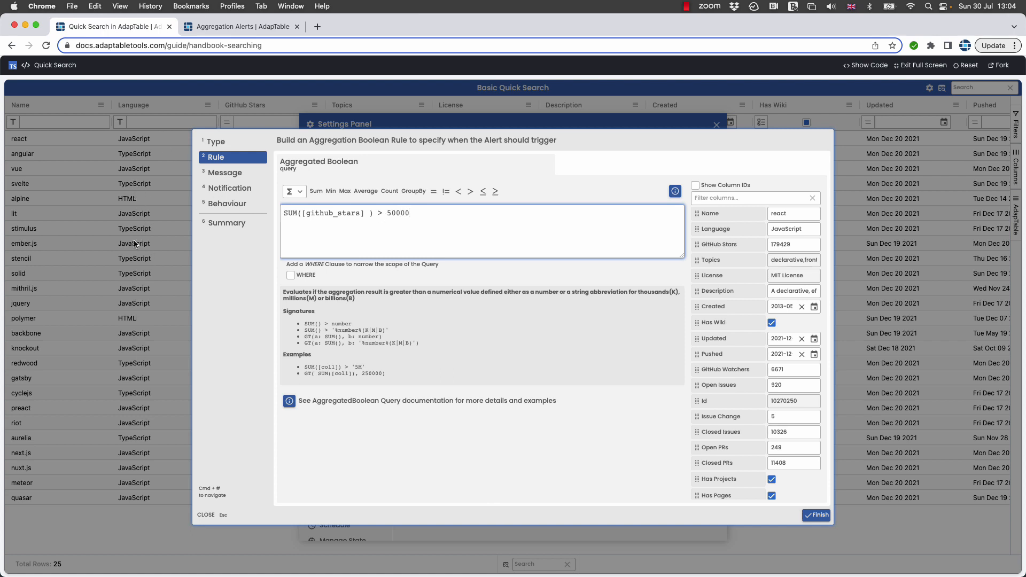
# Add a WHERE clause to the rule limiting it to rows where [language] = 'HTML'
pyautogui.click(293, 276)
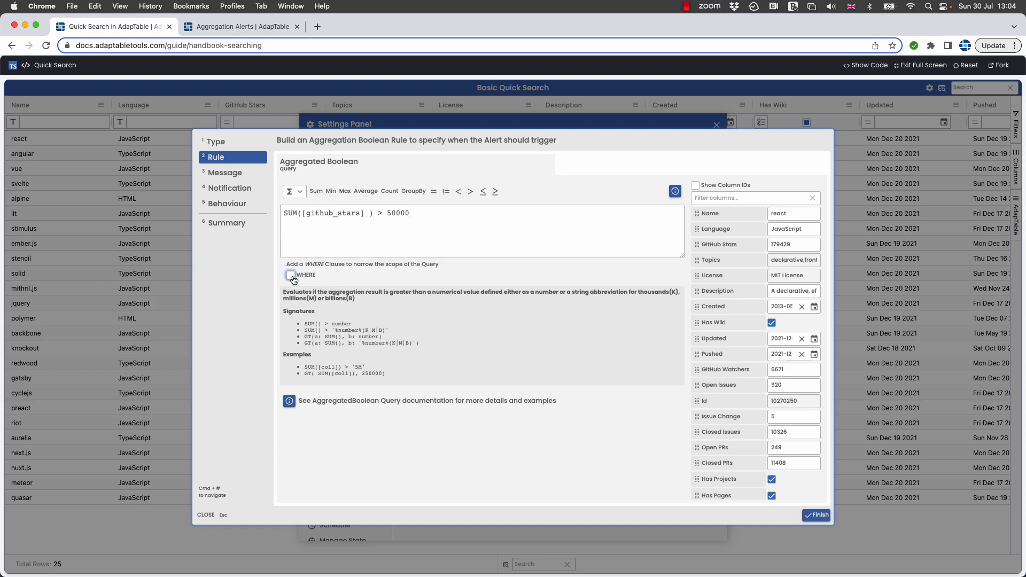
pyautogui.click(293, 296)
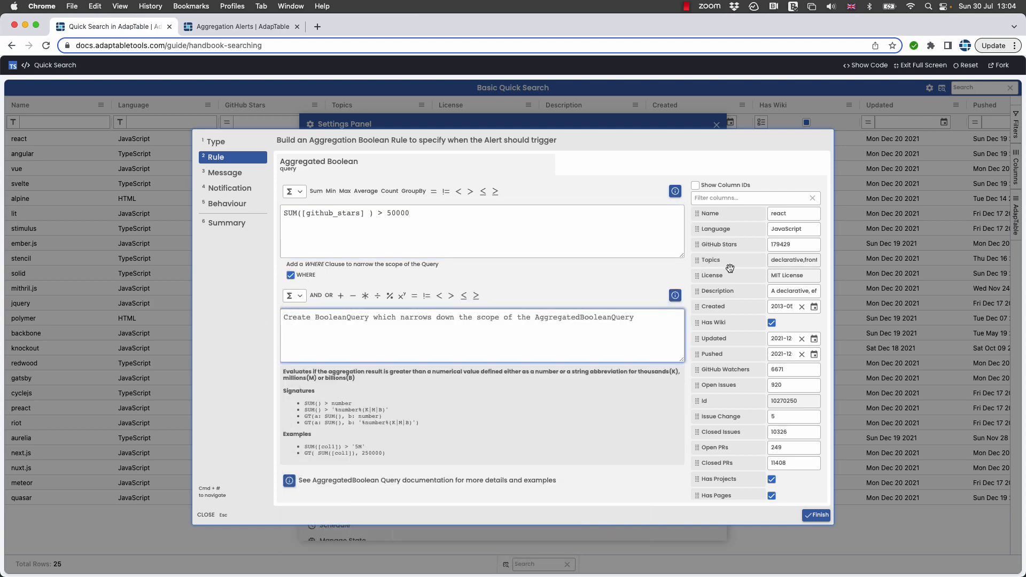
pyautogui.moveTo(717, 230); pyautogui.dragTo(499, 336)
pyautogui.write('= ')
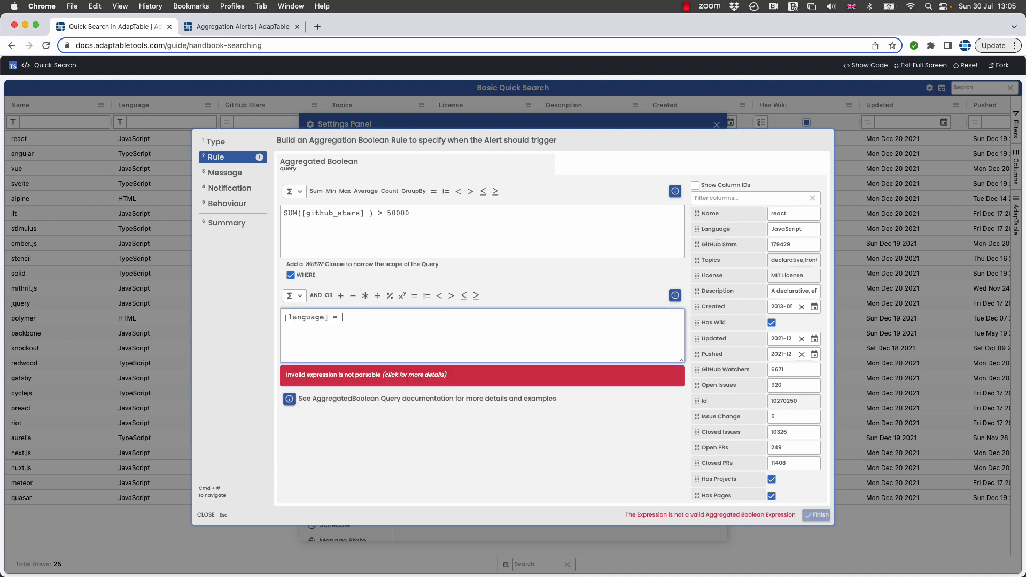
pyautogui.write("'HTML'")
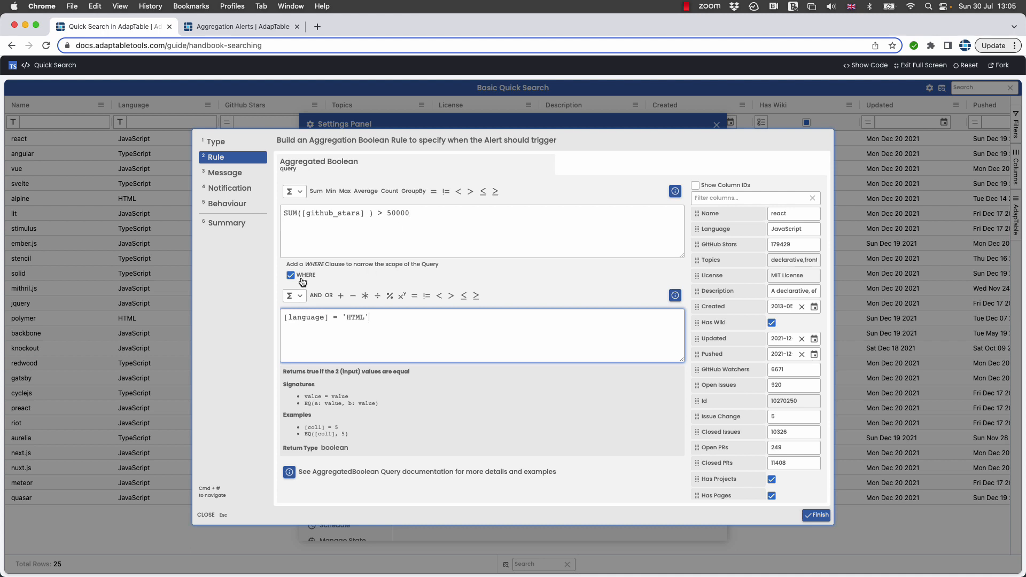
pyautogui.moveTo(300, 295)
# Set the alert's message type to Warning and its header to "HTML Stars"
pyautogui.click(231, 175)
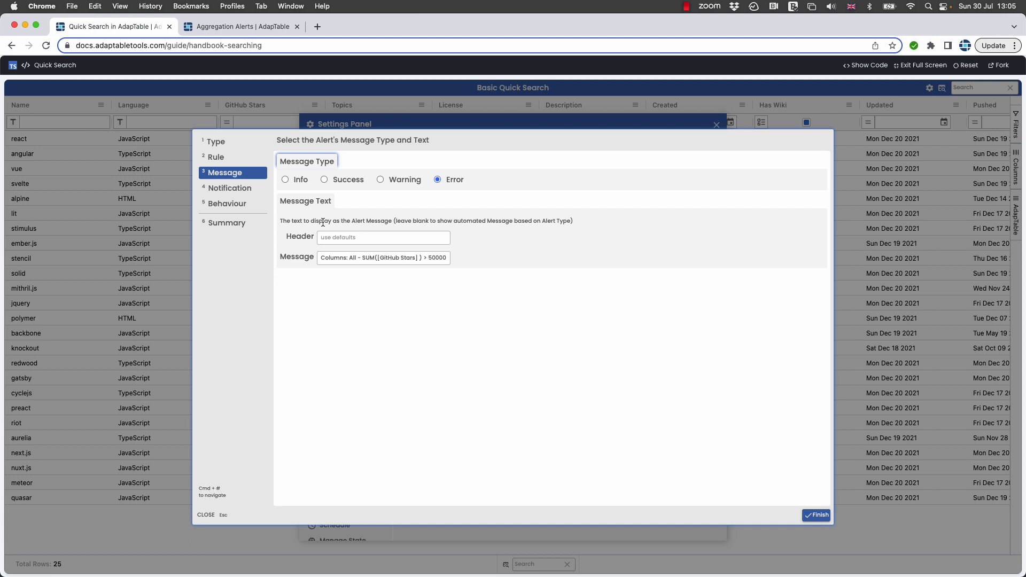
pyautogui.click(387, 182)
pyautogui.click(343, 238)
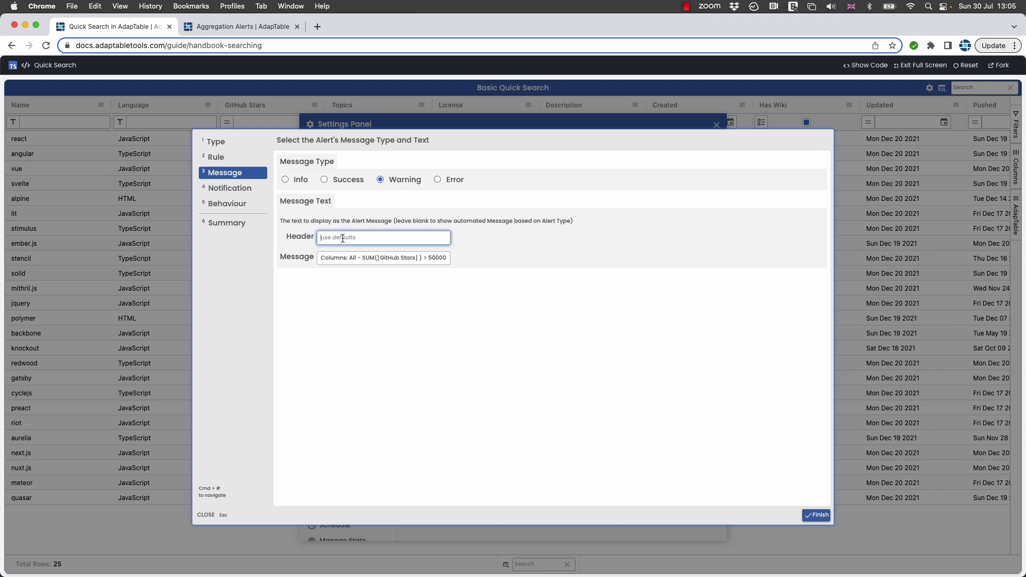
pyautogui.write('HTML Stars')
# Enable the alert notification and add a second button reading "Show Me", with Highlight row and Highlight cell actions and a Neutral tone
pyautogui.click(233, 188)
pyautogui.click(283, 185)
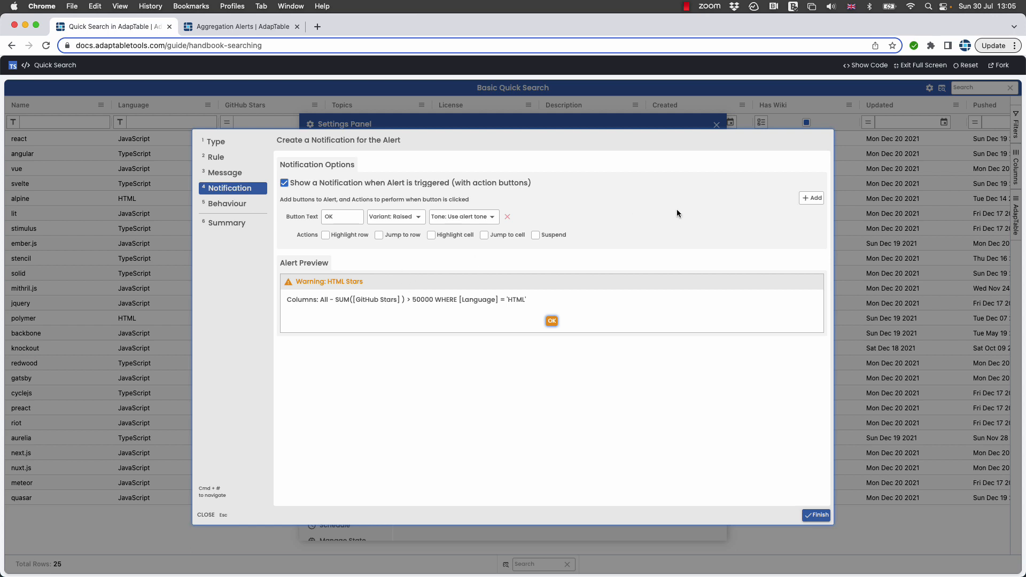
pyautogui.click(812, 199)
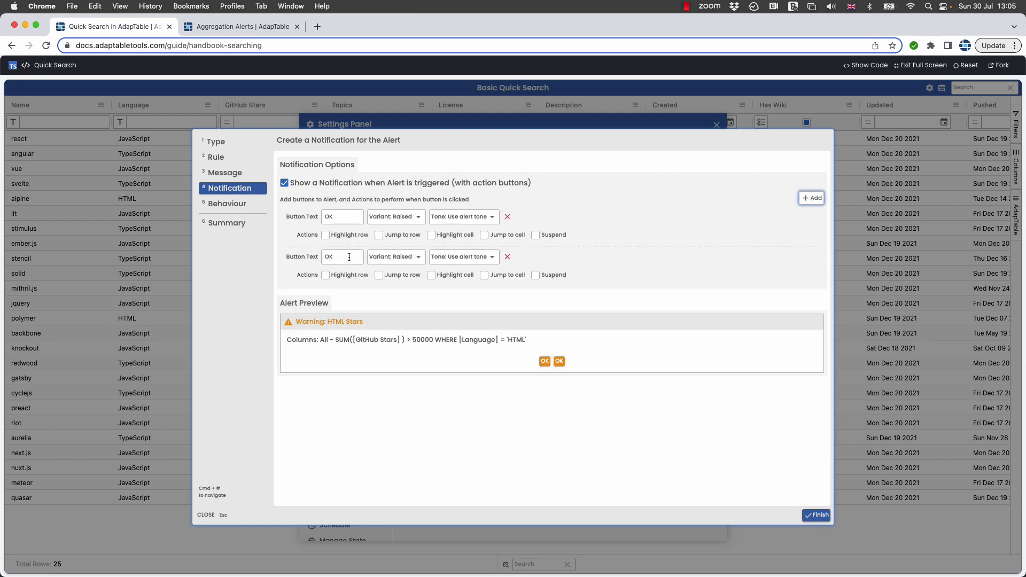
pyautogui.click(325, 276)
pyautogui.click(432, 276)
pyautogui.moveTo(345, 258); pyautogui.dragTo(306, 258)
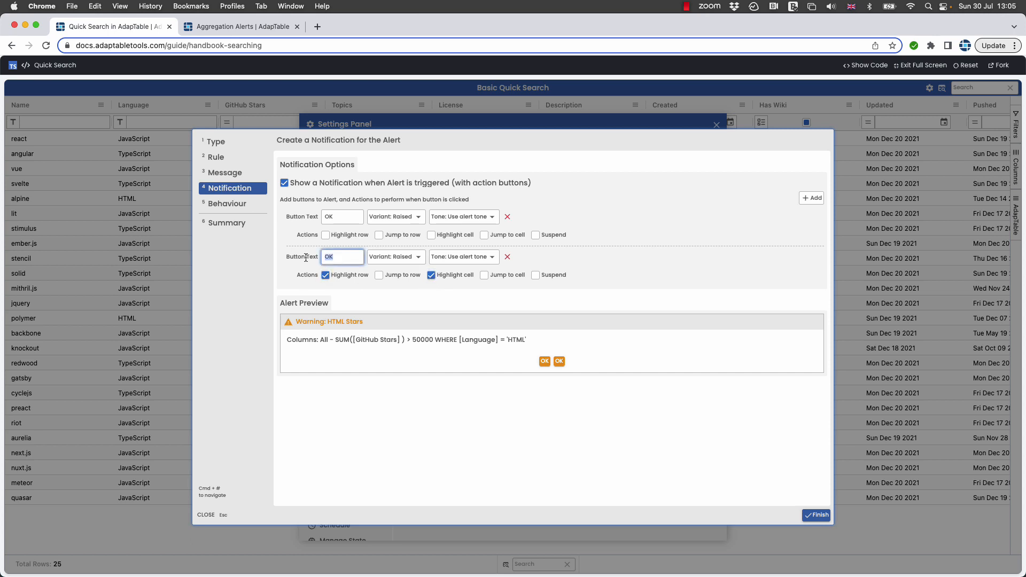
pyautogui.write('Show Me')
pyautogui.click(492, 261)
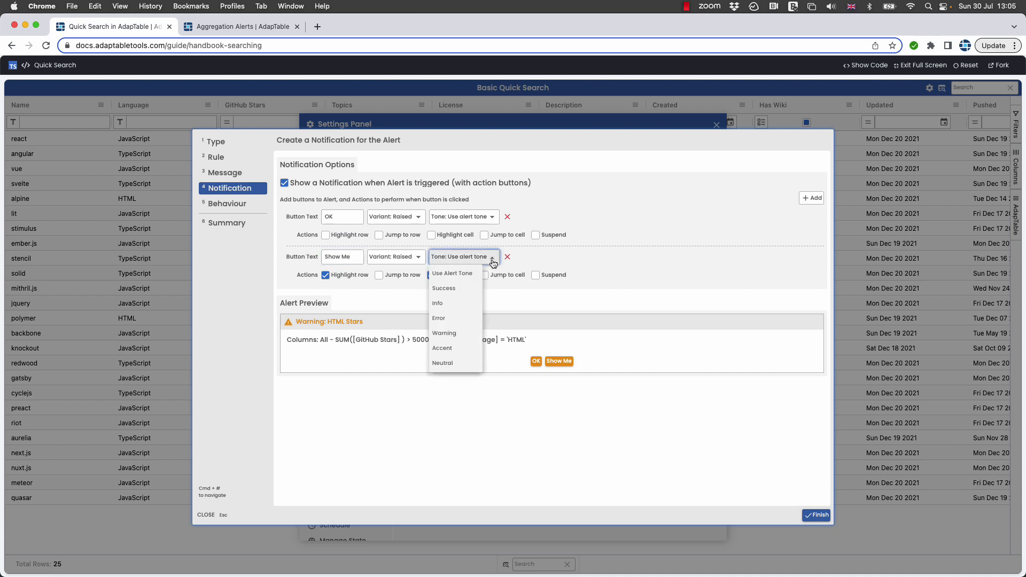
pyautogui.click(461, 363)
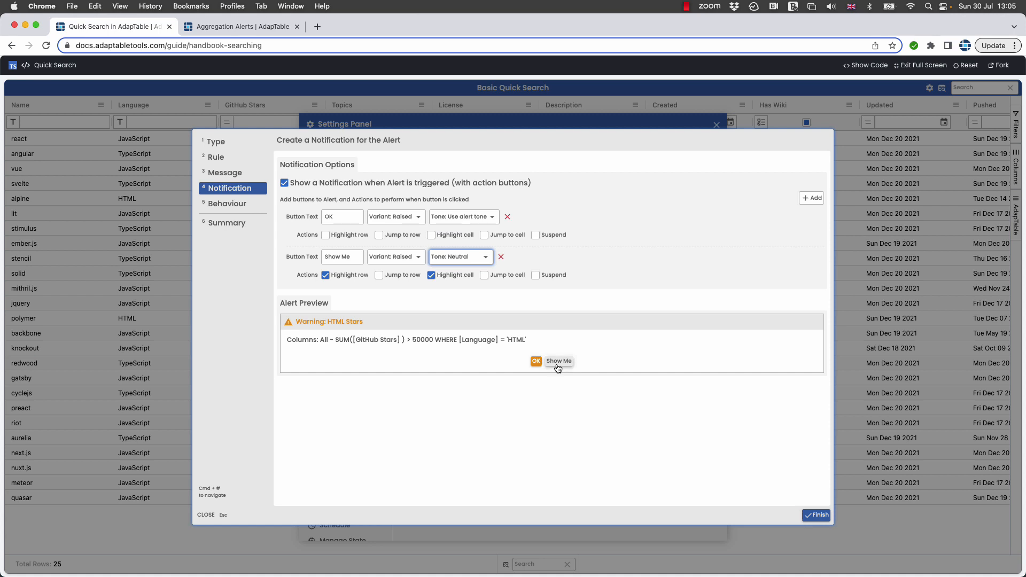
# Leave all behaviour options unselected, review the alert summary, save the alert and close the settings
pyautogui.click(242, 201)
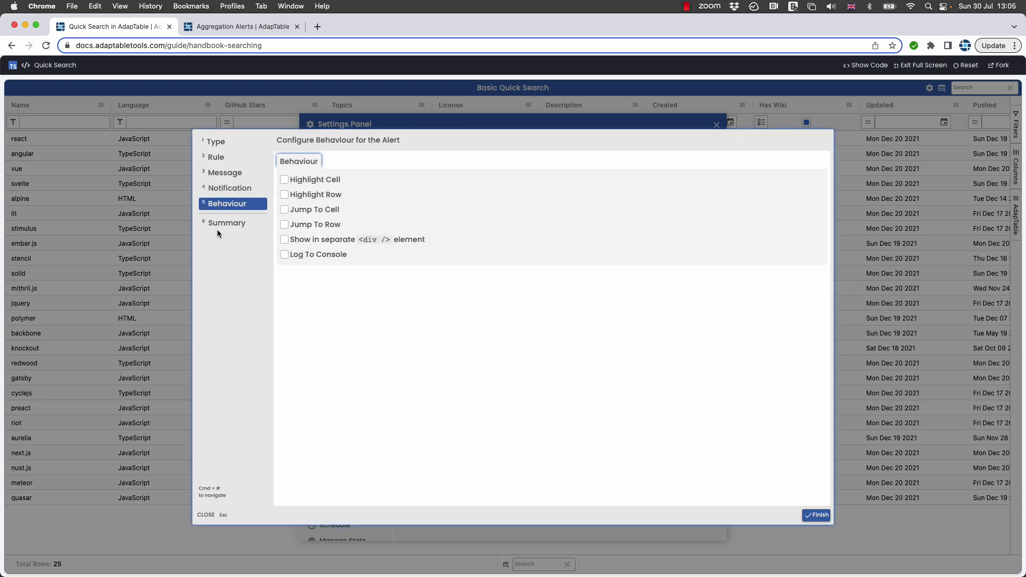
pyautogui.click(218, 226)
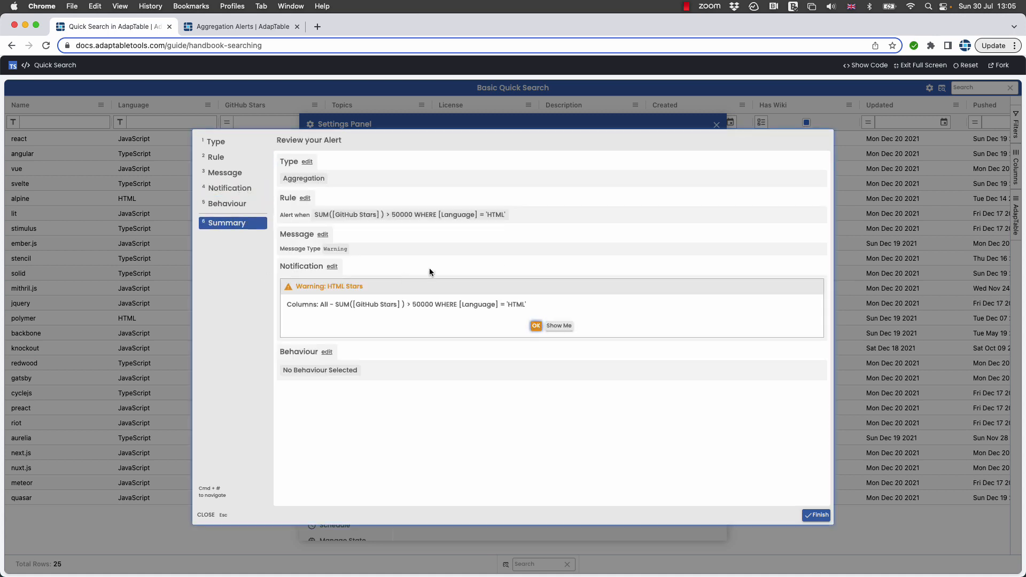
pyautogui.click(824, 521)
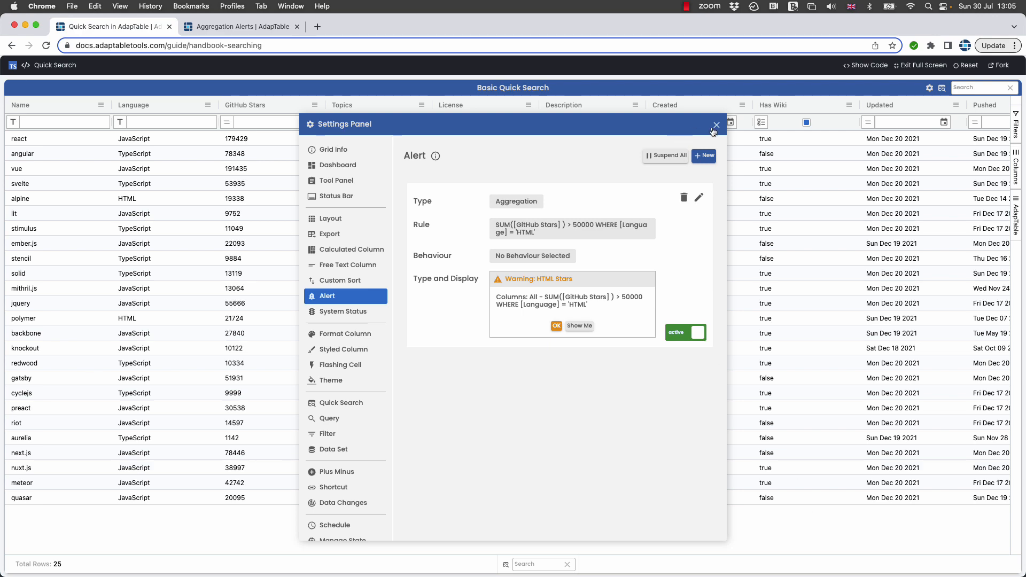
pyautogui.click(717, 126)
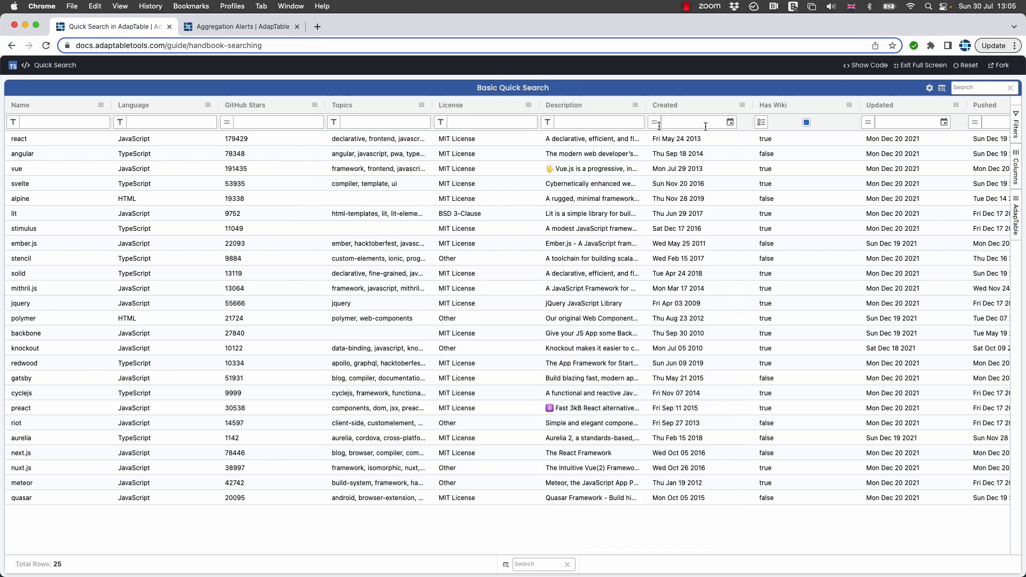
# Group the grid rows by Language and aggregate the GitHub Stars column with Sum
pyautogui.click(208, 105)
pyautogui.click(239, 178)
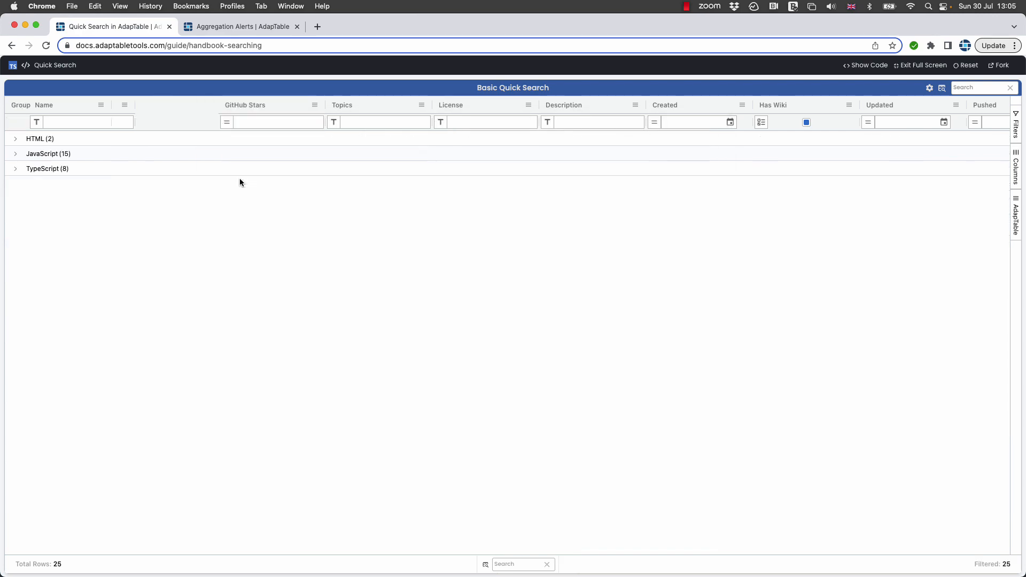
pyautogui.click(314, 105)
pyautogui.moveTo(337, 138)
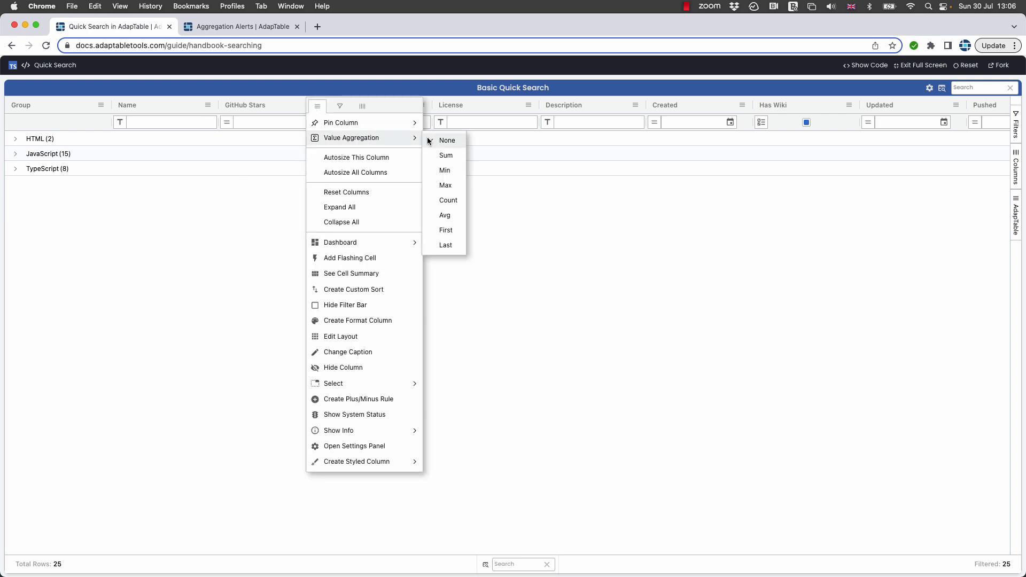
pyautogui.click(442, 155)
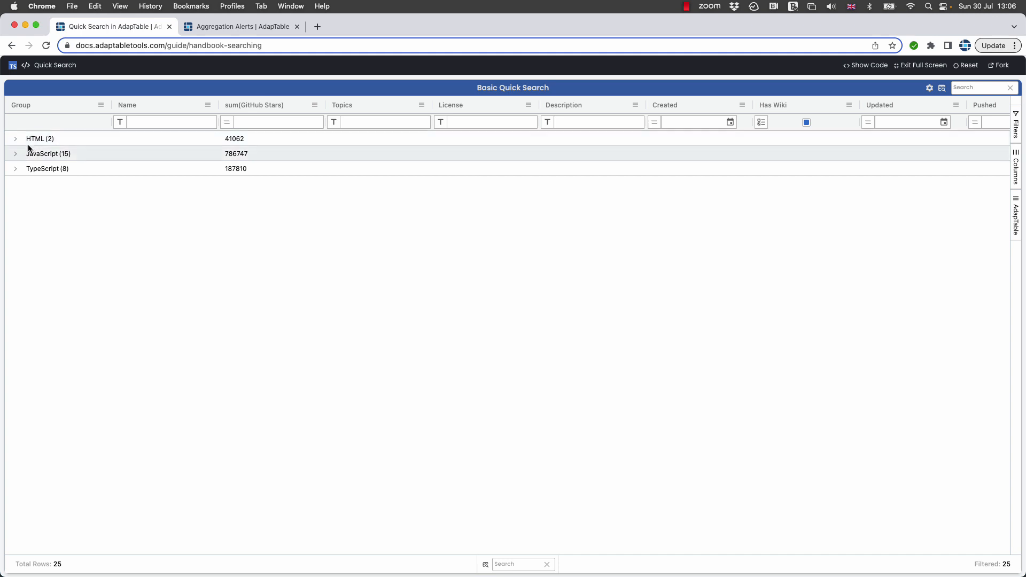
pyautogui.click(15, 139)
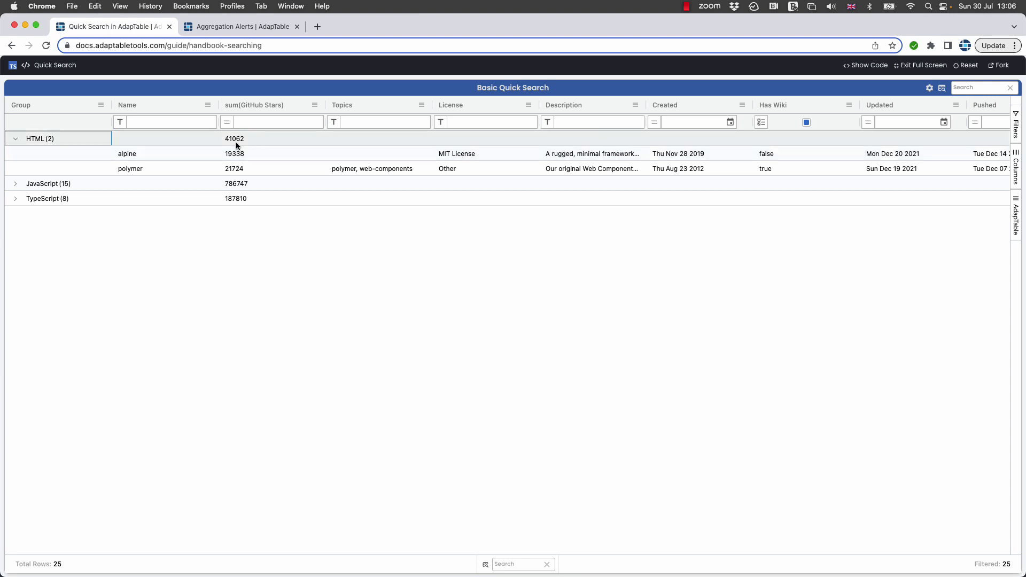
pyautogui.click(16, 184)
pyautogui.click(278, 201)
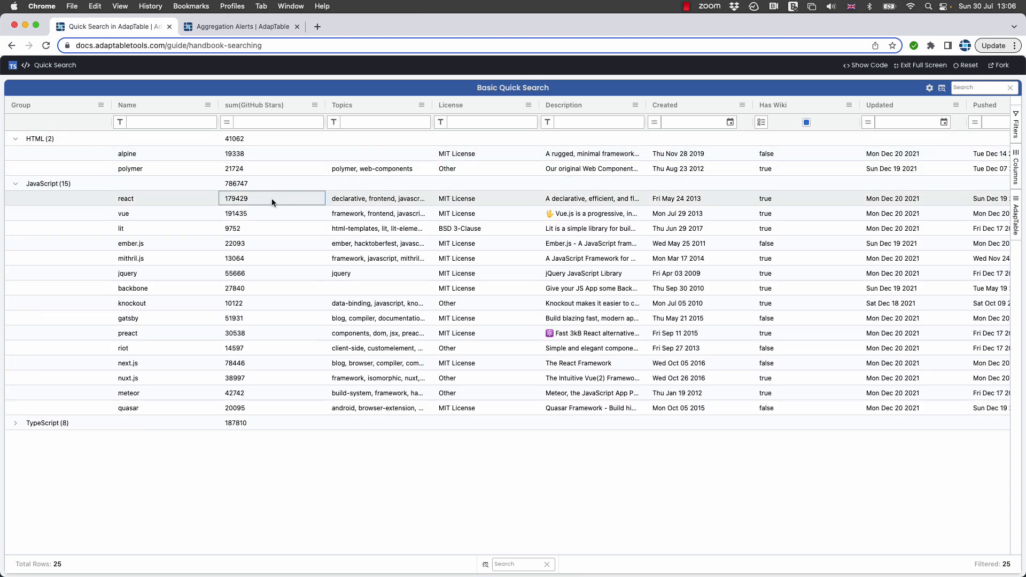
pyautogui.doubleClick(271, 198)
pyautogui.write('00000')
pyautogui.press('Return')
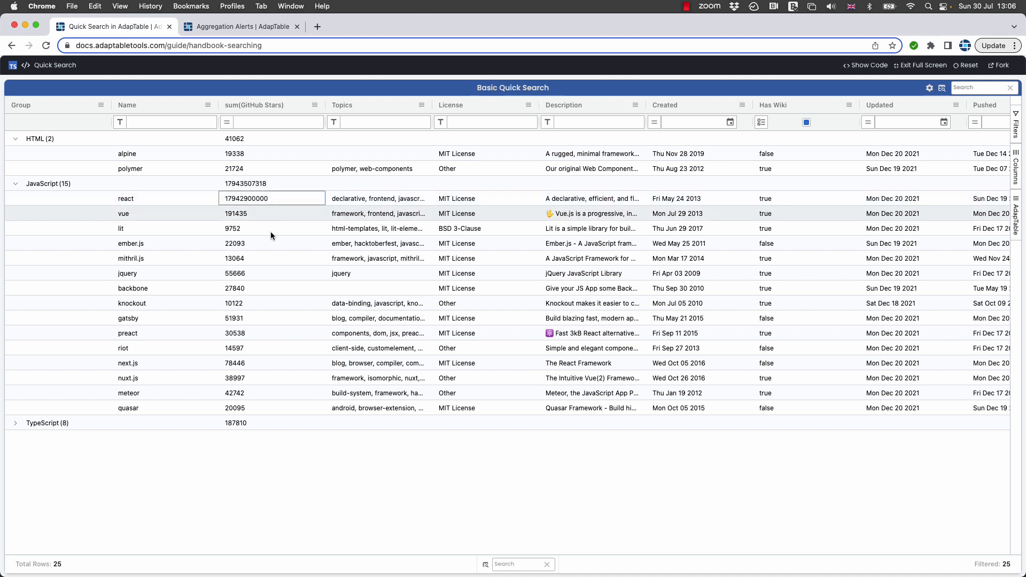
# Change the GitHub Stars value of the alpine row in the HTML group to 26338
pyautogui.doubleClick(234, 155)
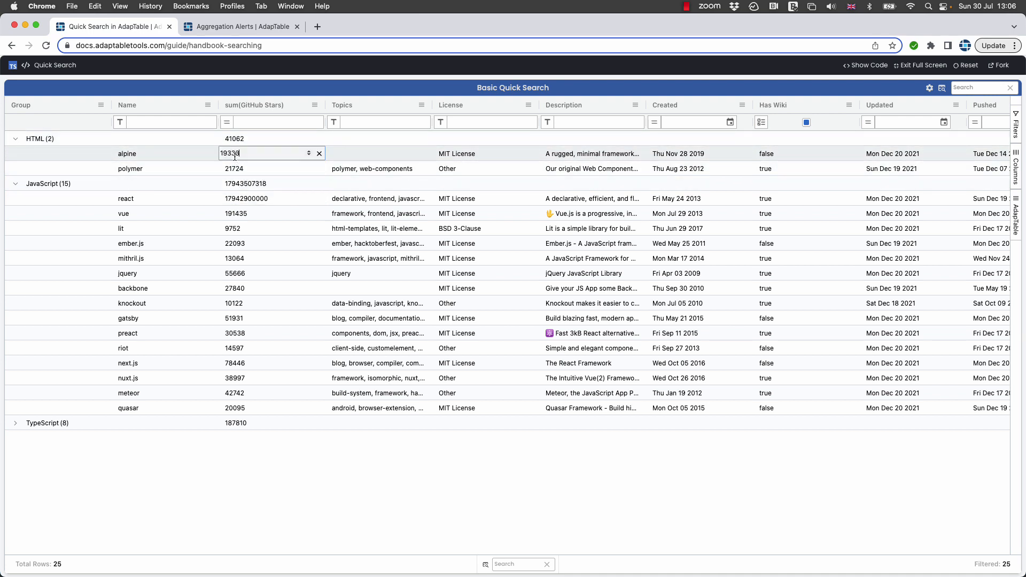
pyautogui.moveTo(216, 155); pyautogui.dragTo(214, 156)
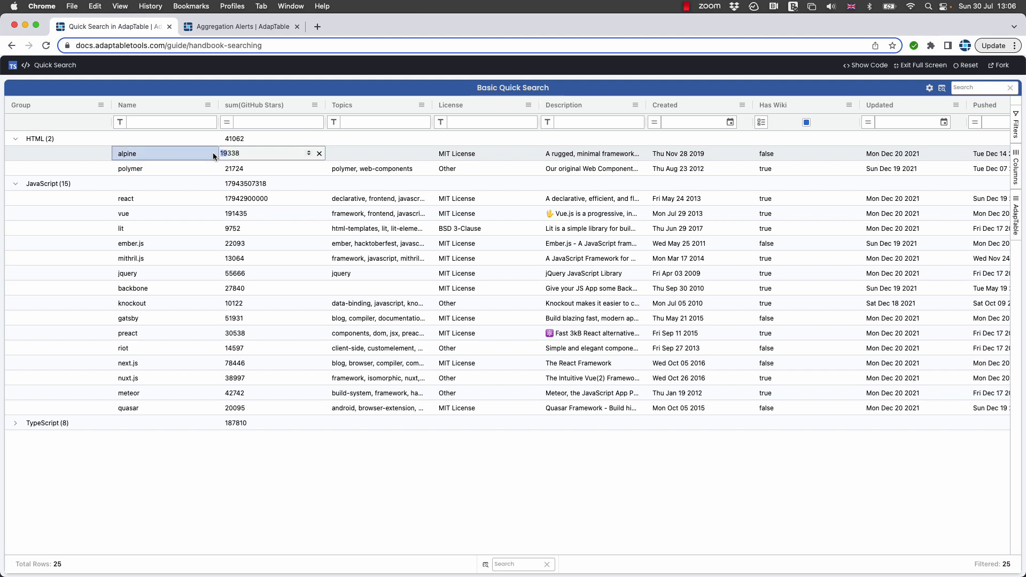
pyautogui.write('26')
pyautogui.press('Return')
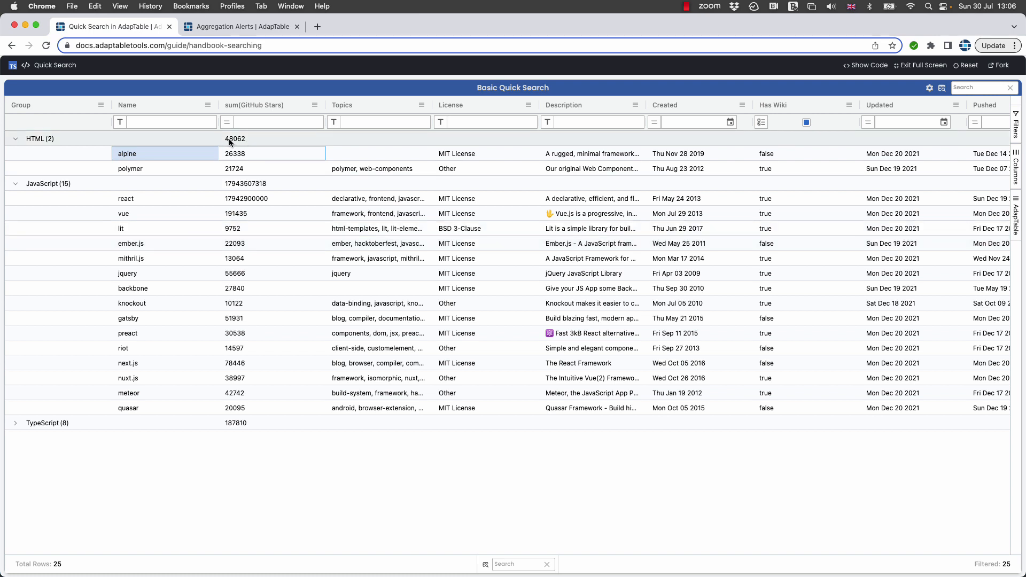
# Change the polymer row's GitHub Stars value to 25724 and choose Show Me in the HTML Stars alert notification
pyautogui.click(233, 169)
pyautogui.doubleClick(232, 169)
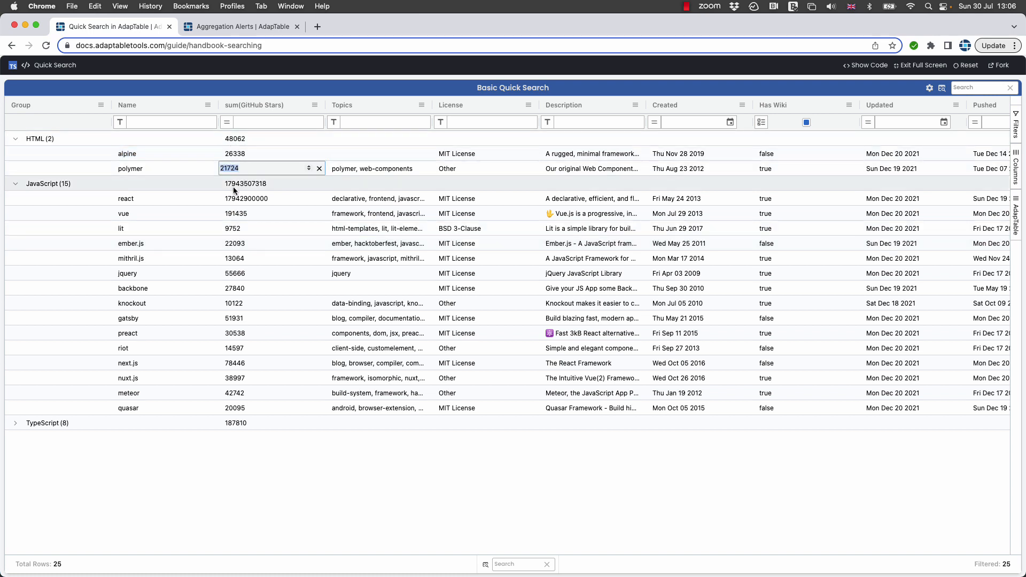
pyautogui.click(228, 167)
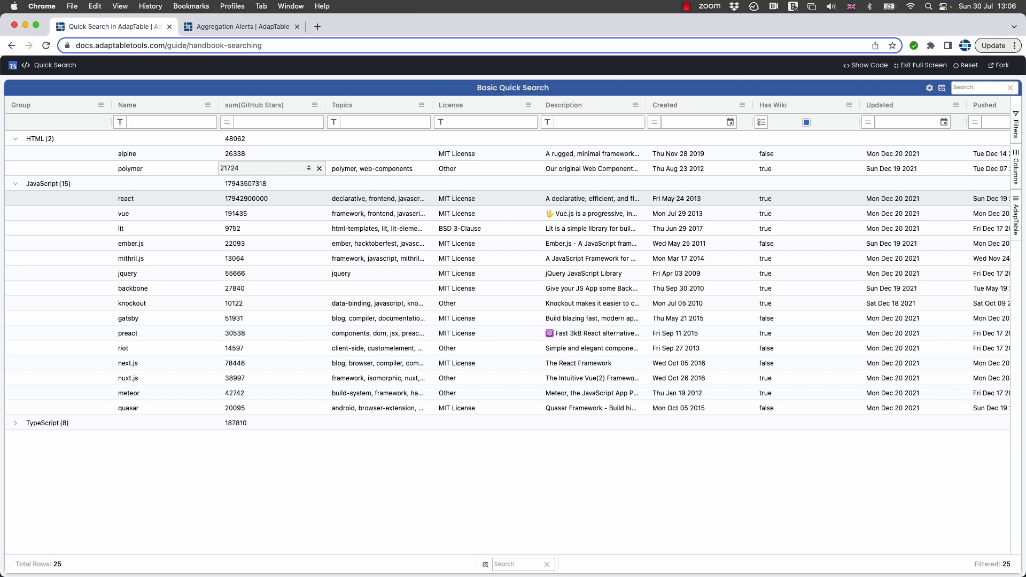
pyautogui.press('BackSpace')
pyautogui.write('5')
pyautogui.press('Return')
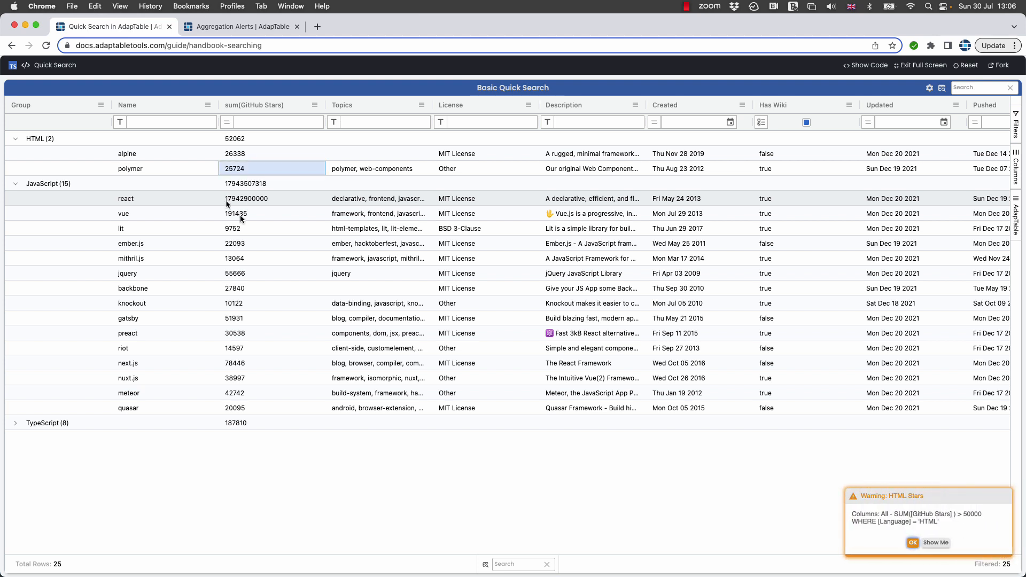
pyautogui.click(928, 545)
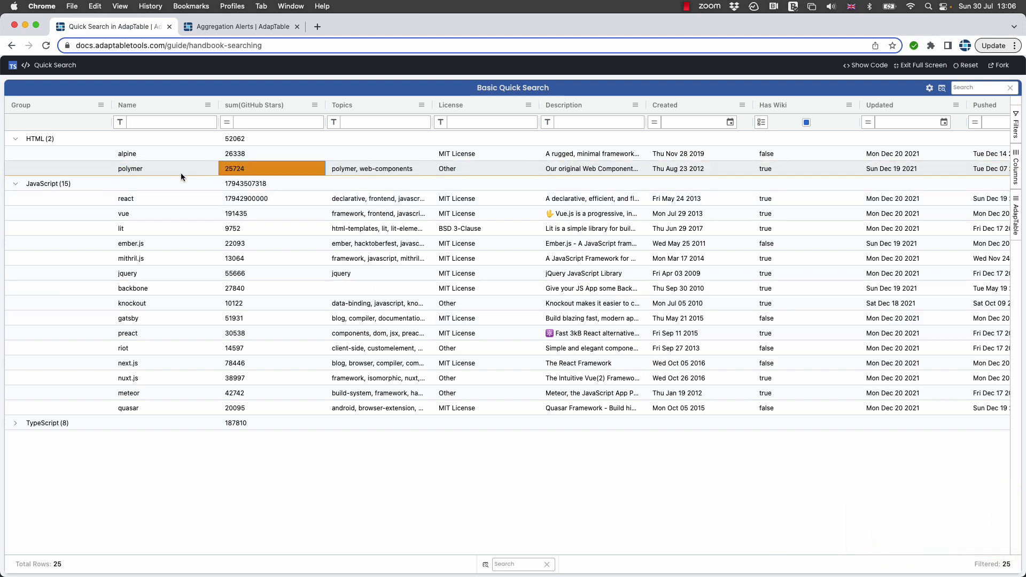